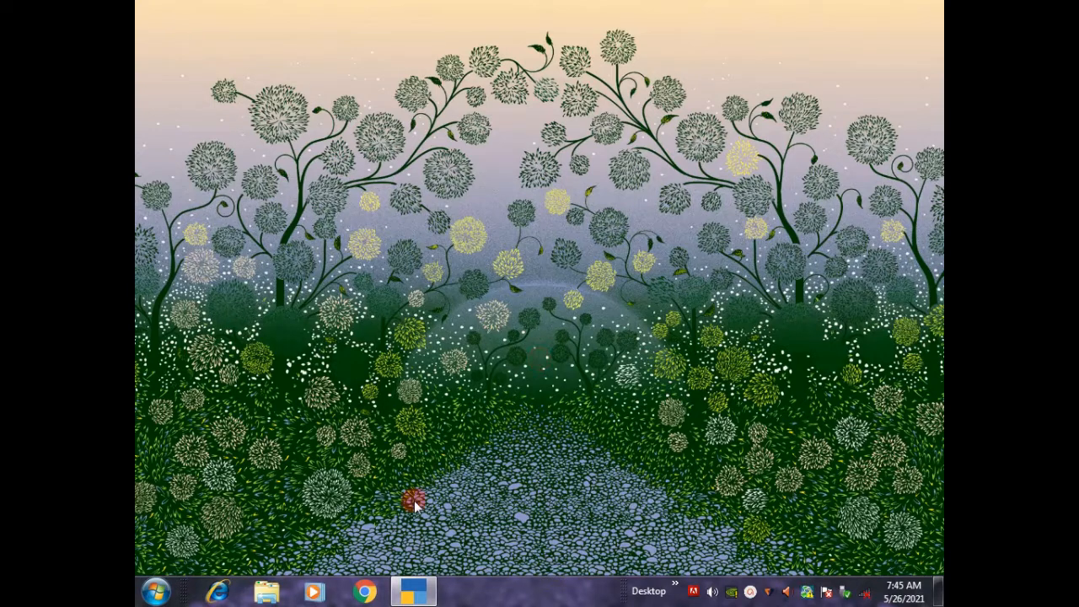
Step: Switch to TallyPrime and start a new Payment voucher from the Gateway of Tally
left_click(413, 591)
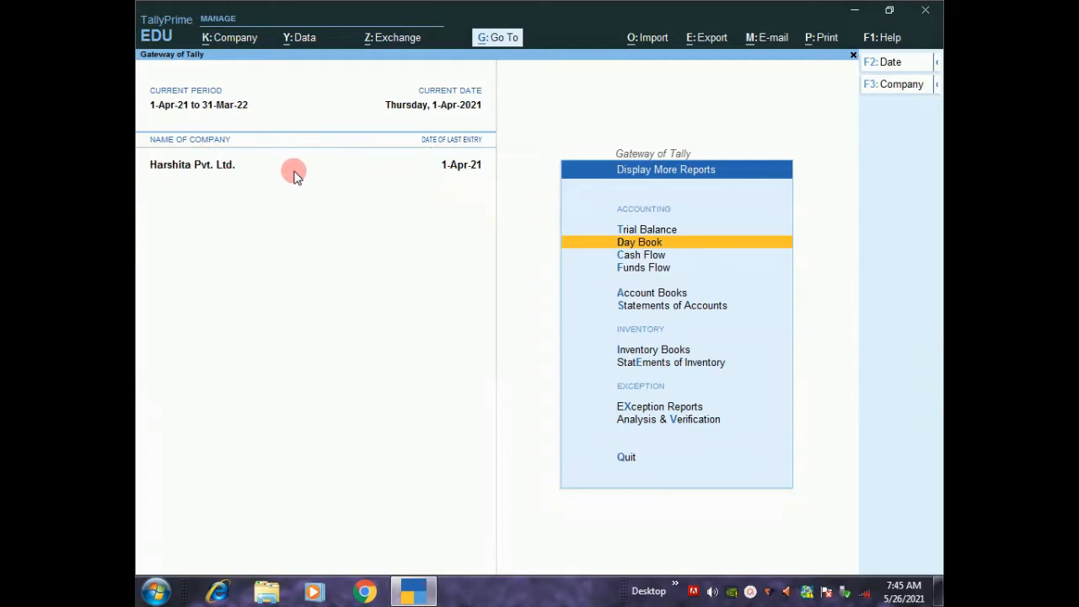
key("Escape")
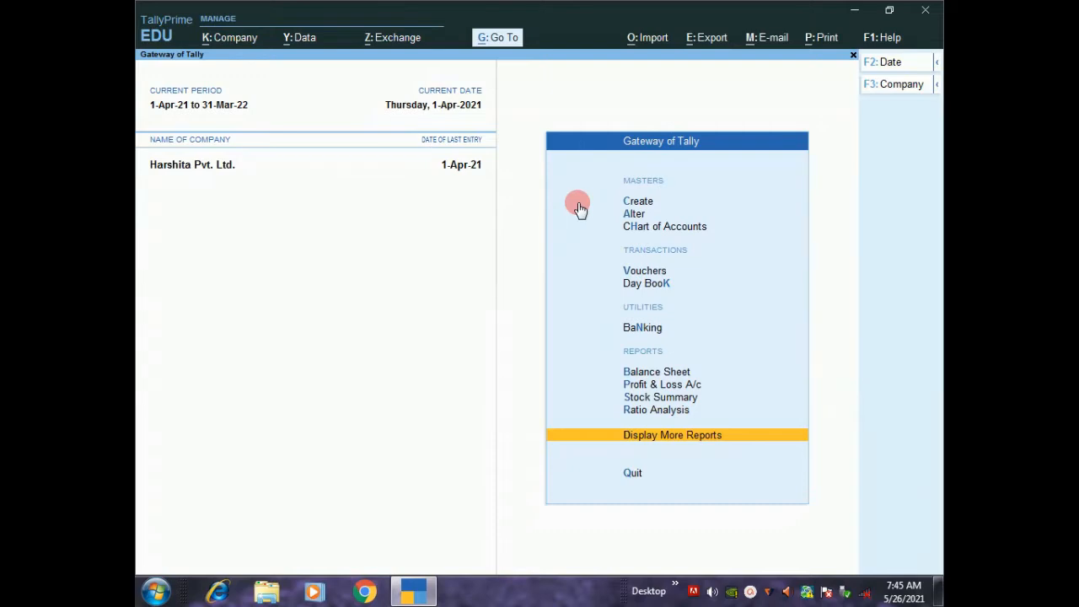
key("Up")
key("Up")
key("Up")
key("Up")
key("Up")
key("Up")
key("Up")
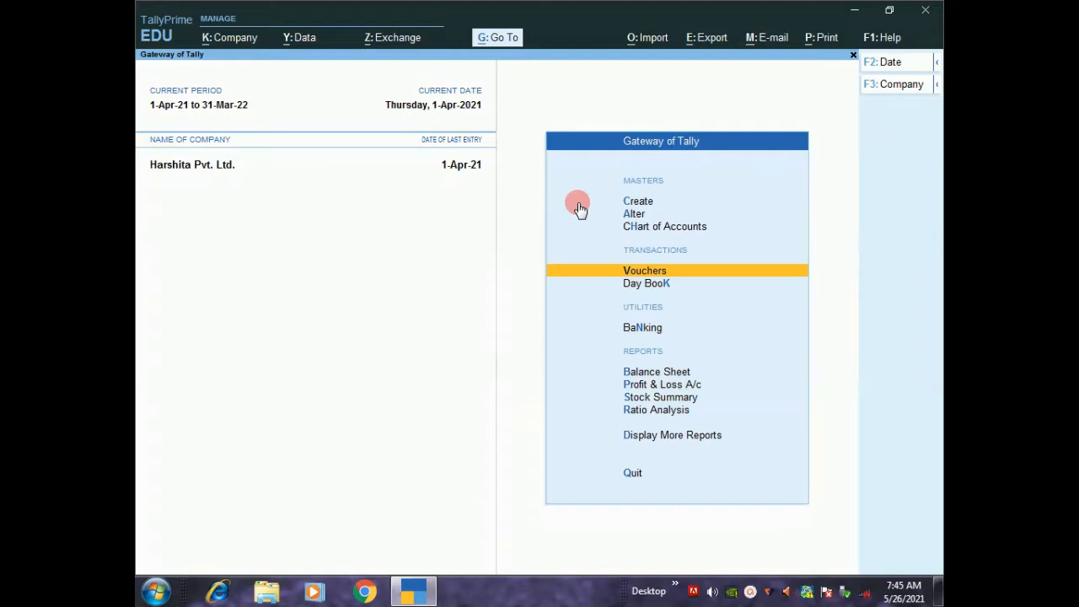
left_click(671, 274)
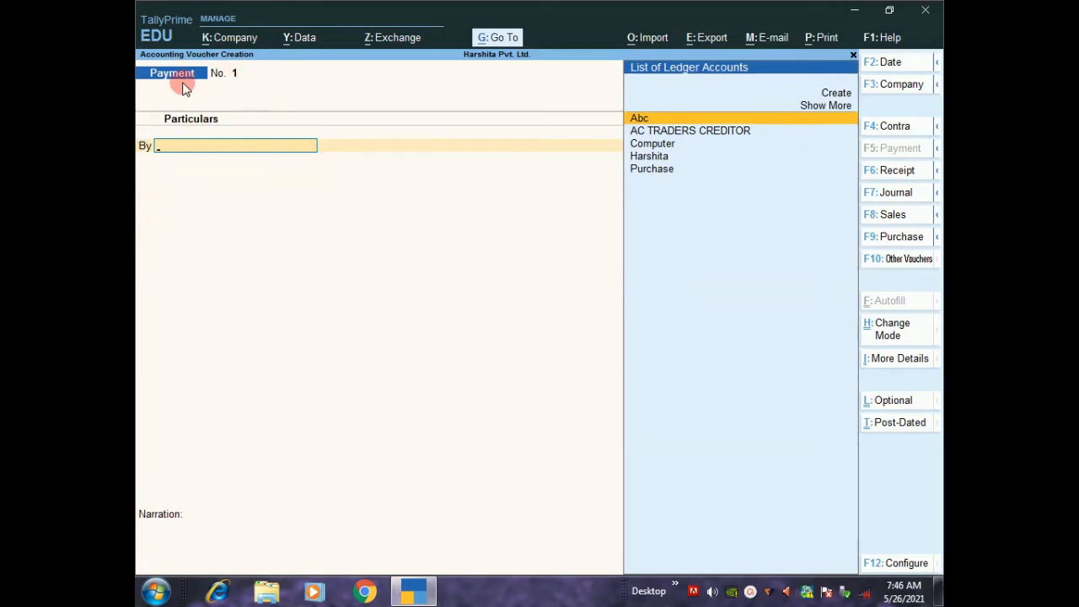
key("F4")
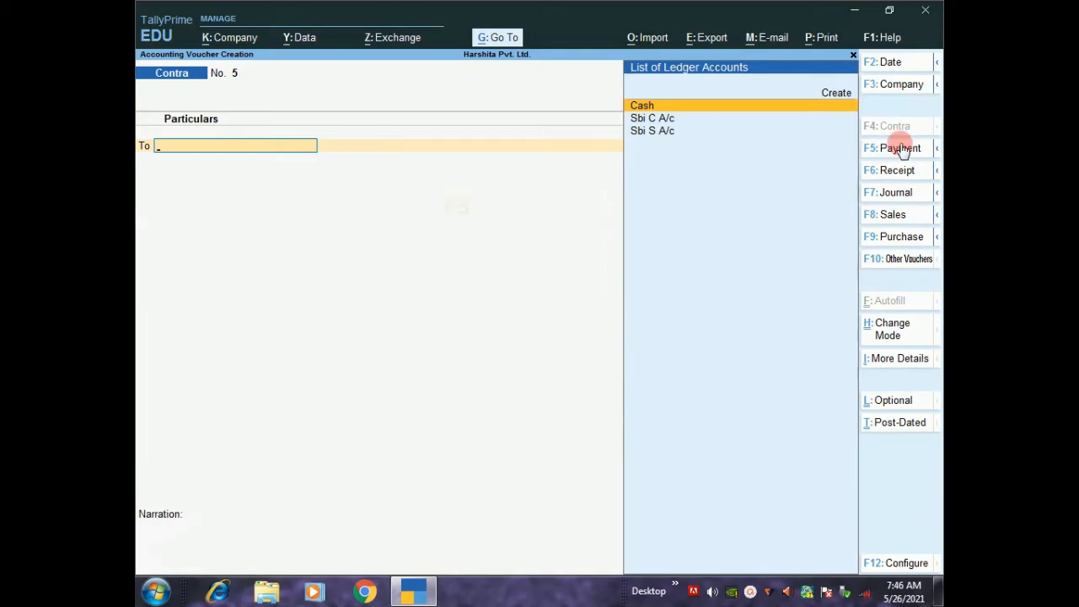
key("F5")
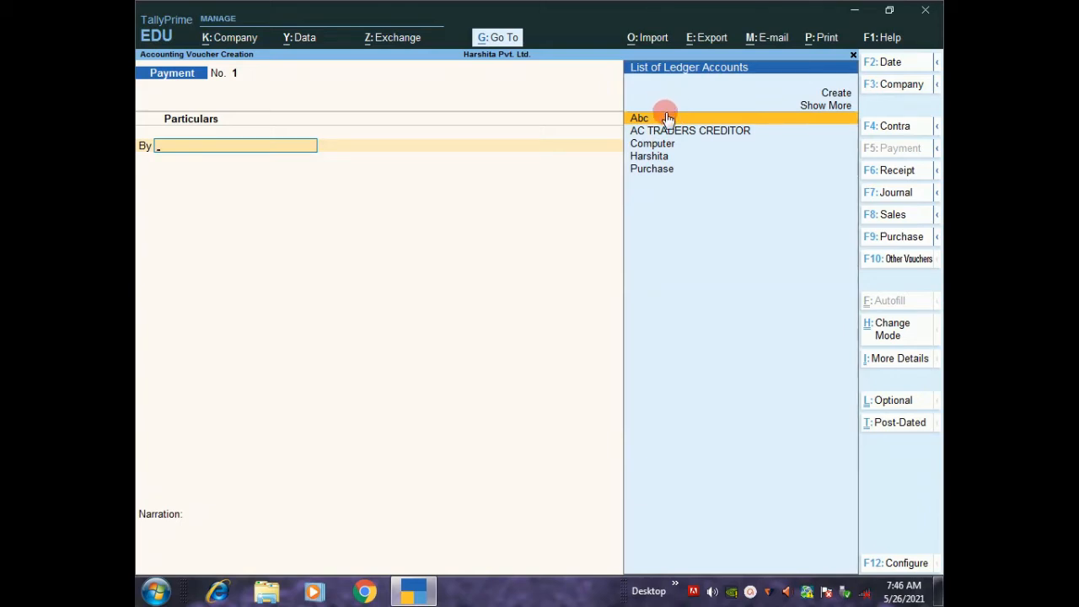
Step: Choose AC TRADERS CREDITOR as the debit ledger and keep the current Windows color scheme without further prompts
left_click(731, 139)
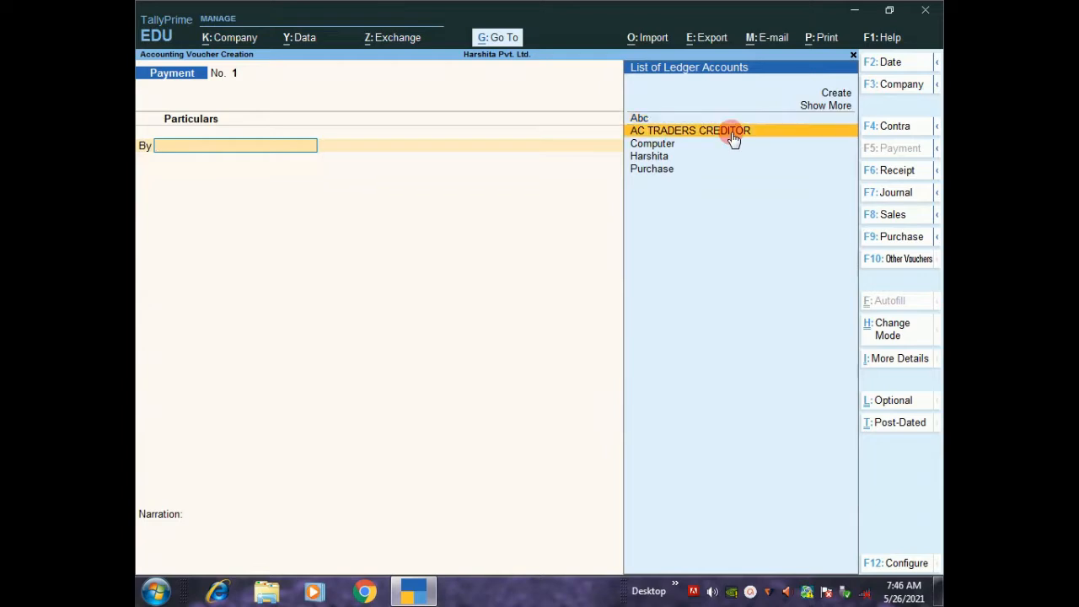
left_click(731, 139)
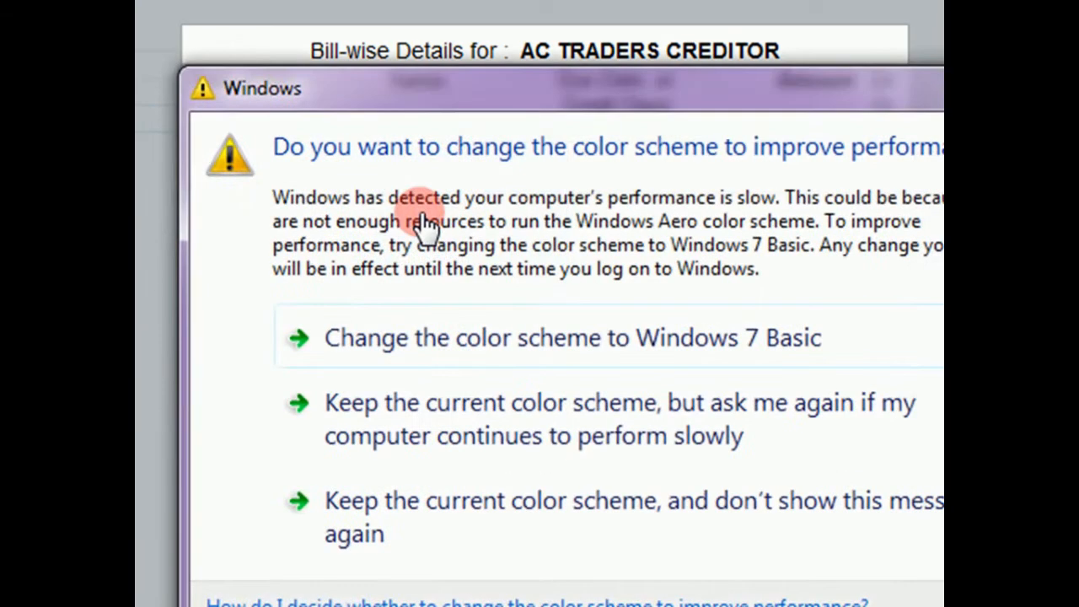
left_click(510, 502)
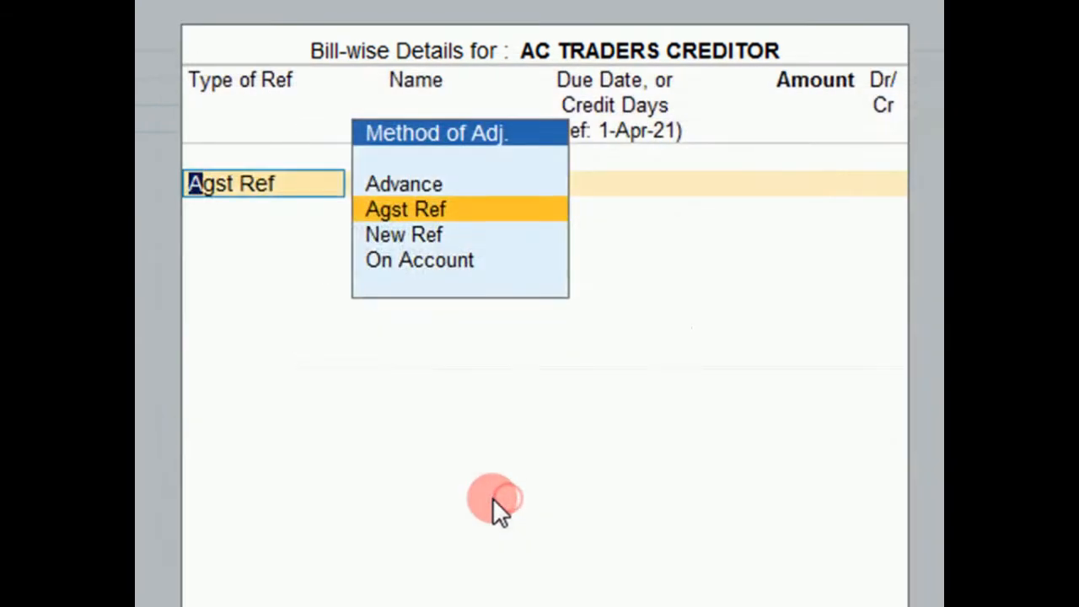
Step: Allocate 7,500 to pending bill 456 as Agst Ref and credit Cash with the same amount
left_click(417, 212)
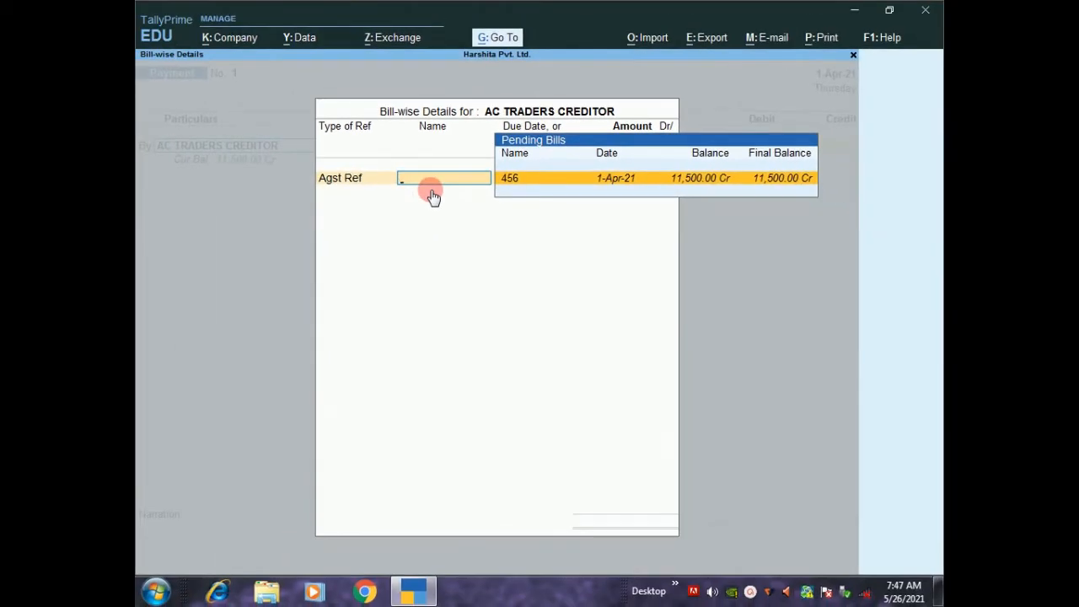
key("Return")
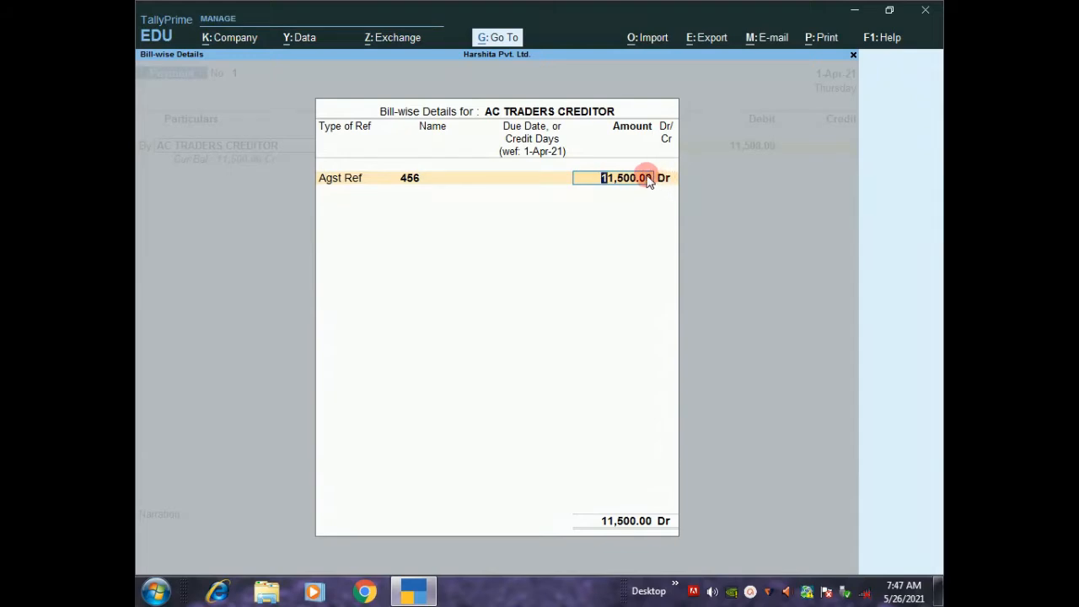
key("BackSpace")
key("Return")
key("Return")
key("Return")
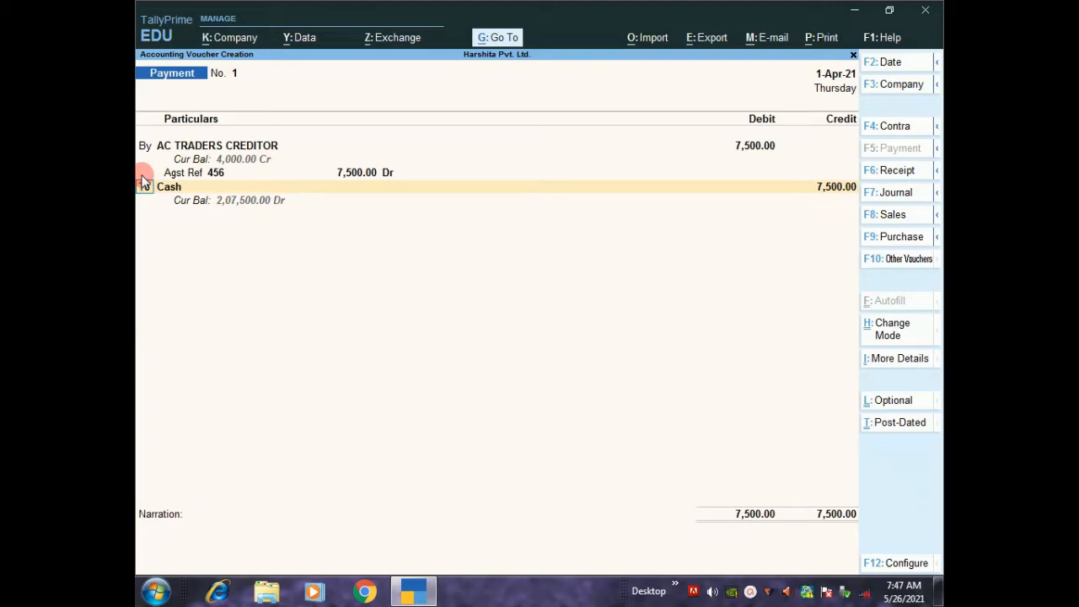
Step: Set the voucher configuration to use Cr/Dr instead of To/By during voucher entry
key("F12")
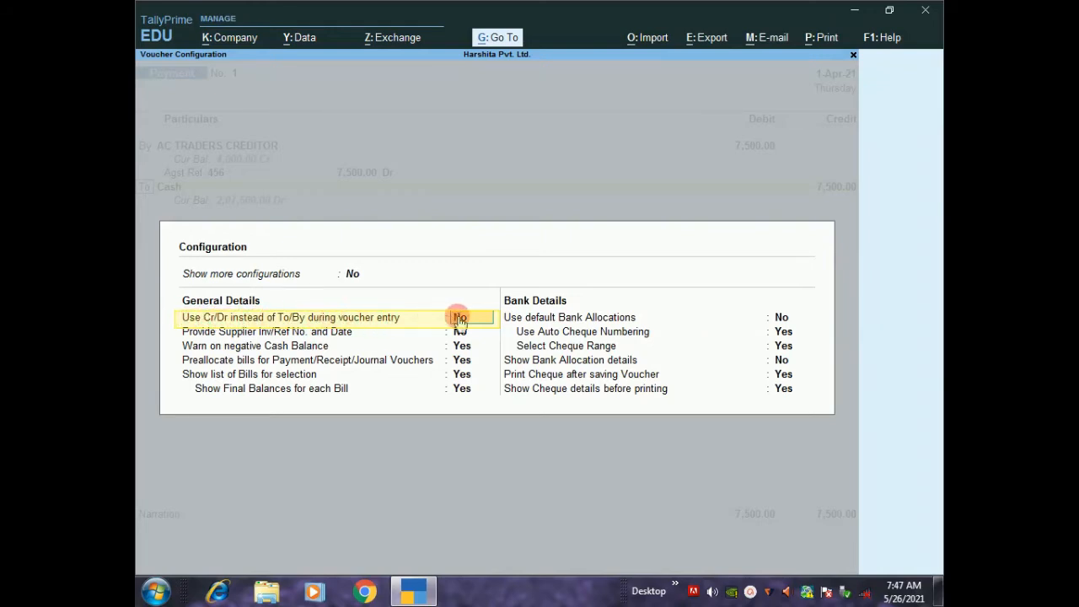
key("Return")
key("Return")
key("Return")
key("Return")
key("Return")
key("Return")
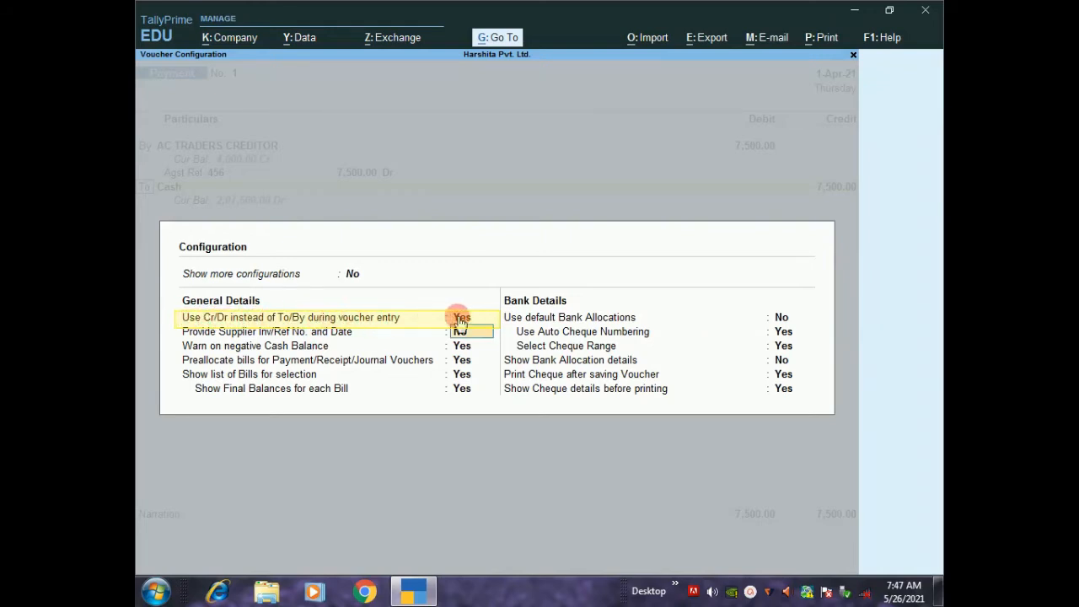
key("Return")
key("Return")
key("Return")
key("Return")
key("Return")
key("Return")
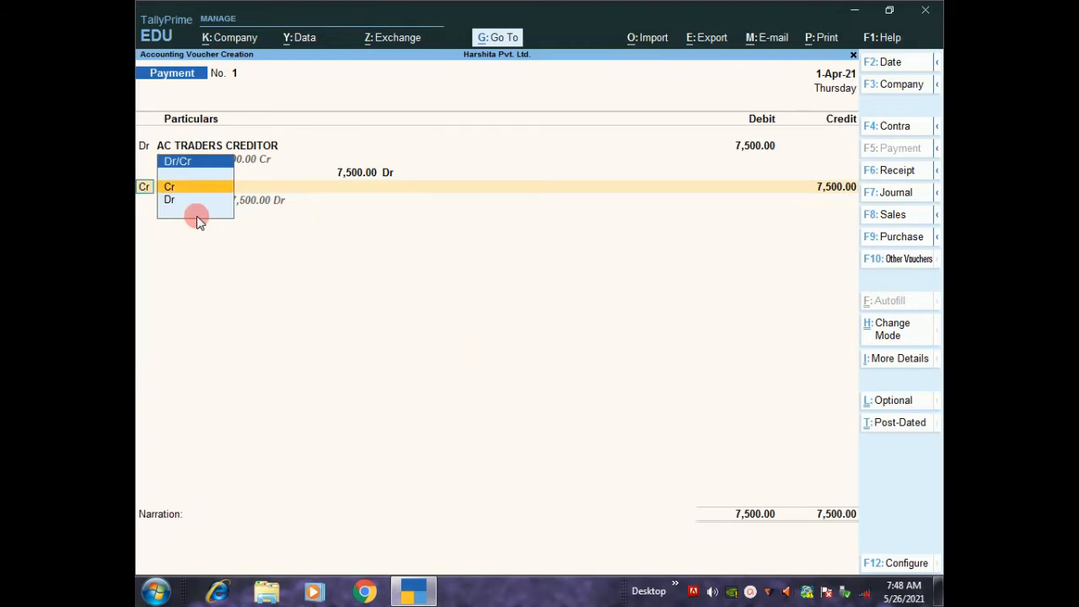
Step: Save the payment voucher with 7,500 credited to Cash and a blank narration, and return to the Gateway of Tally
key("Return")
key("Return")
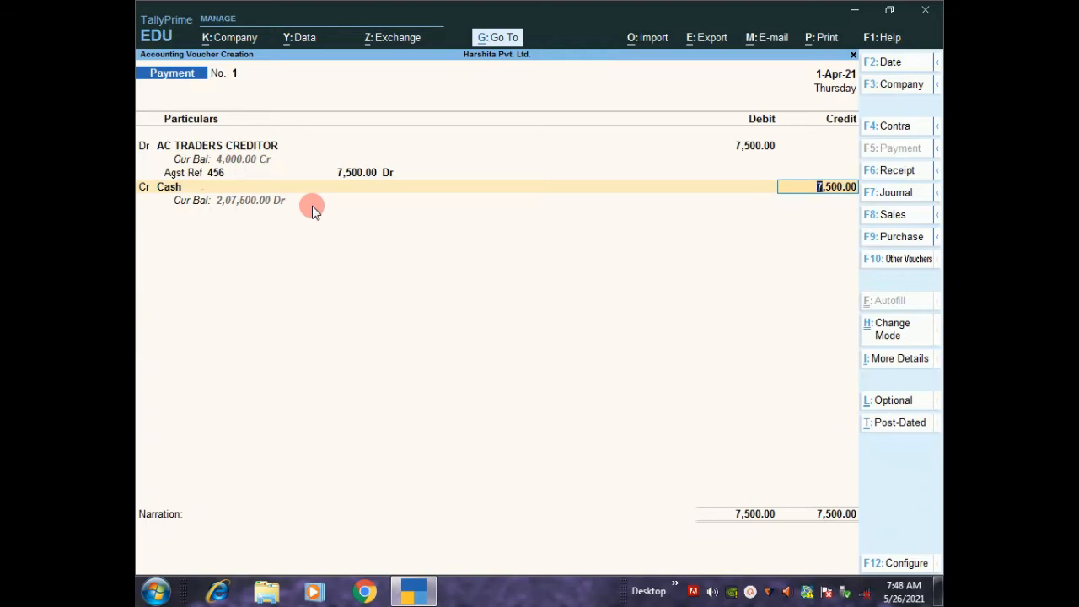
key("Return")
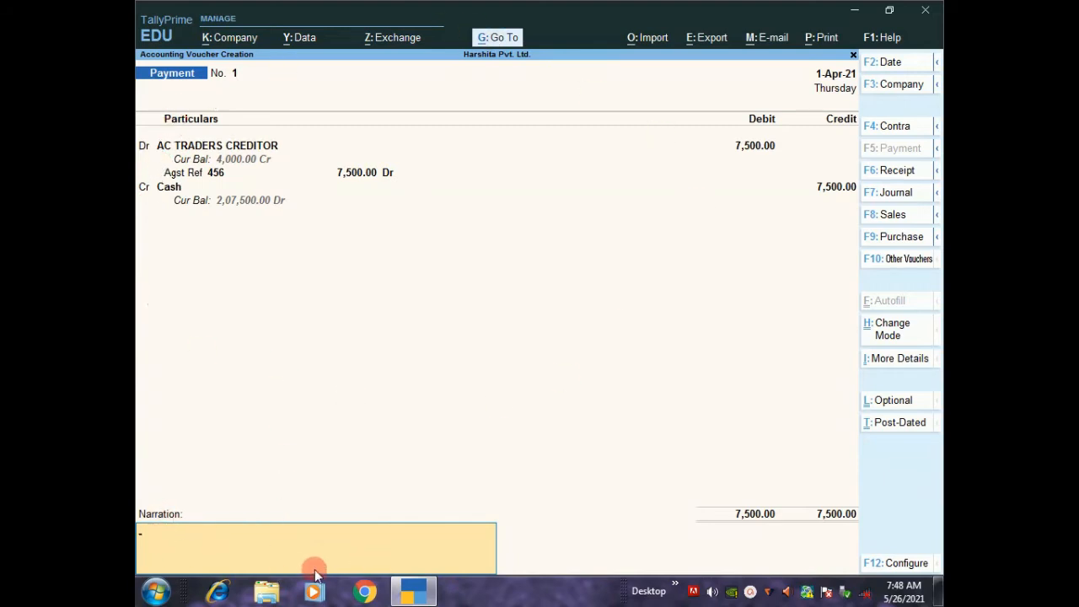
key("Return")
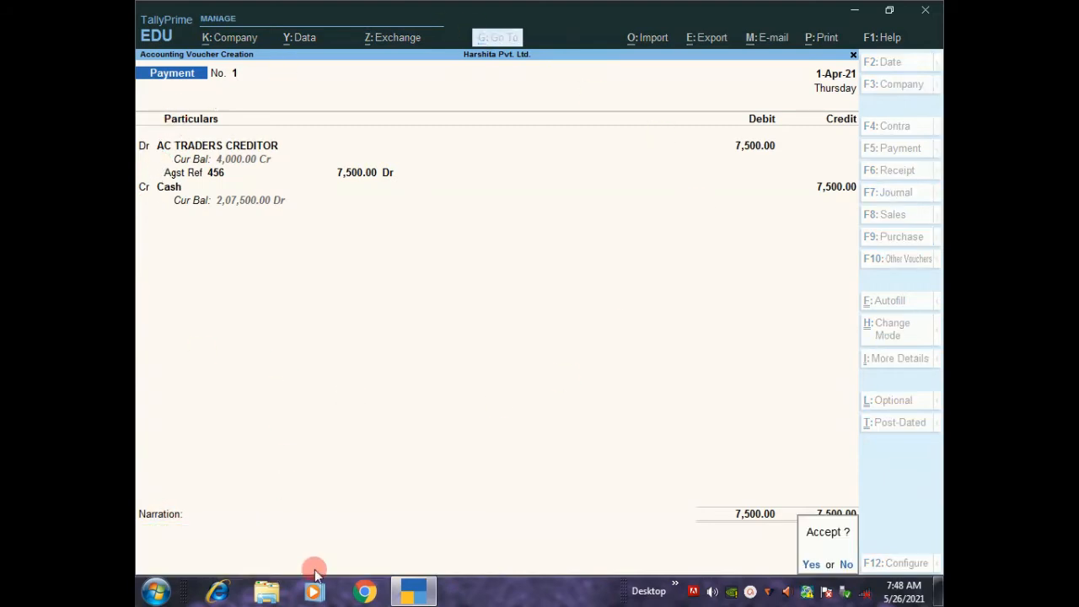
key("Return")
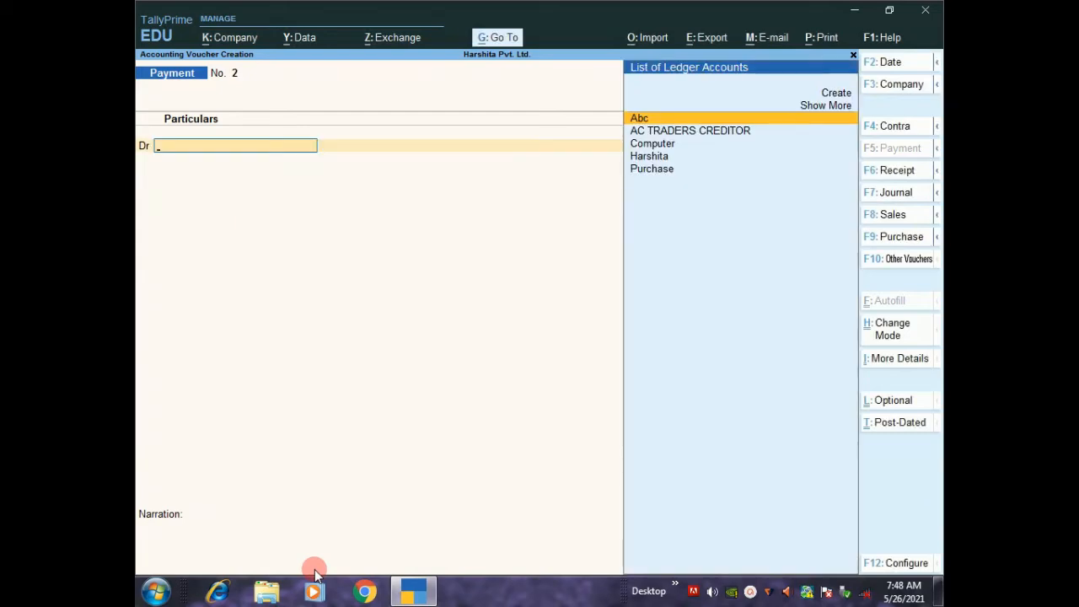
key("Escape")
key("y")
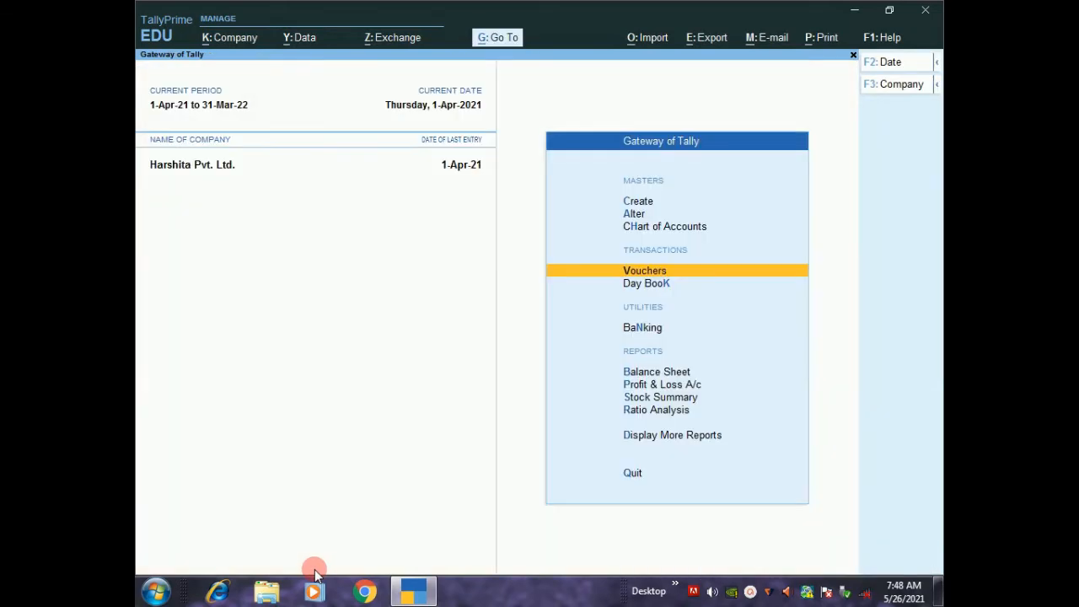
key("Escape")
key("n")
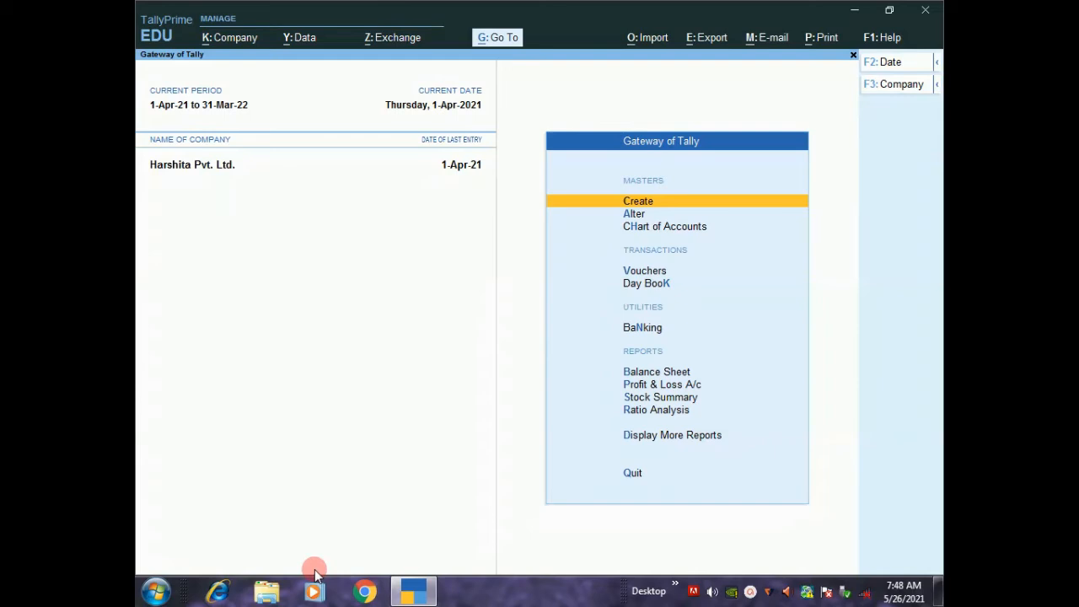
Step: Open the Balance Sheet report from the Gateway of Tally
key("Down")
key("Down")
key("Down")
key("Down")
key("Down")
key("Down")
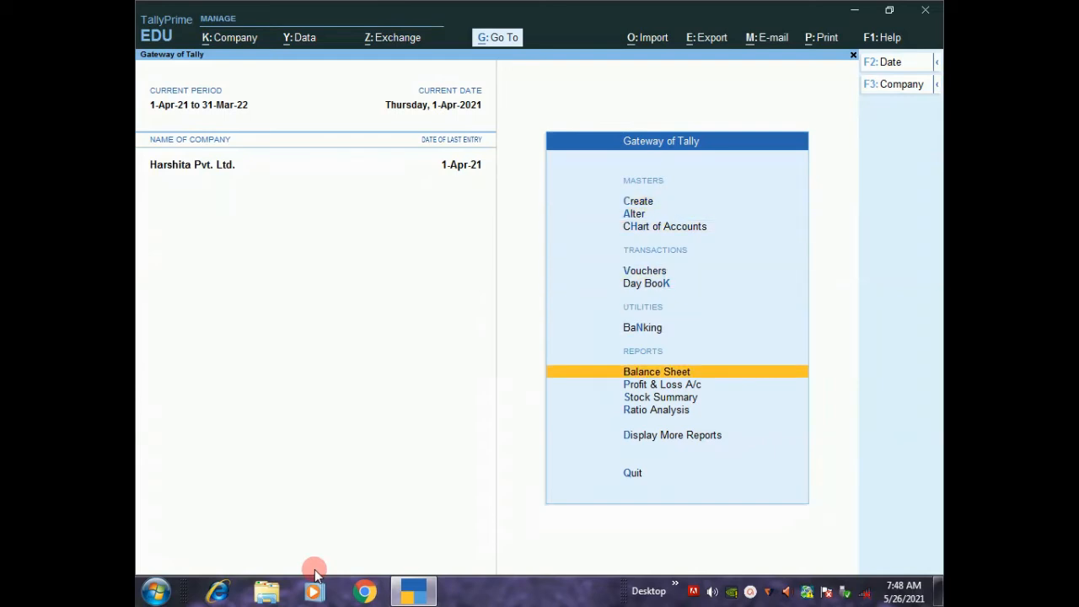
key("Return")
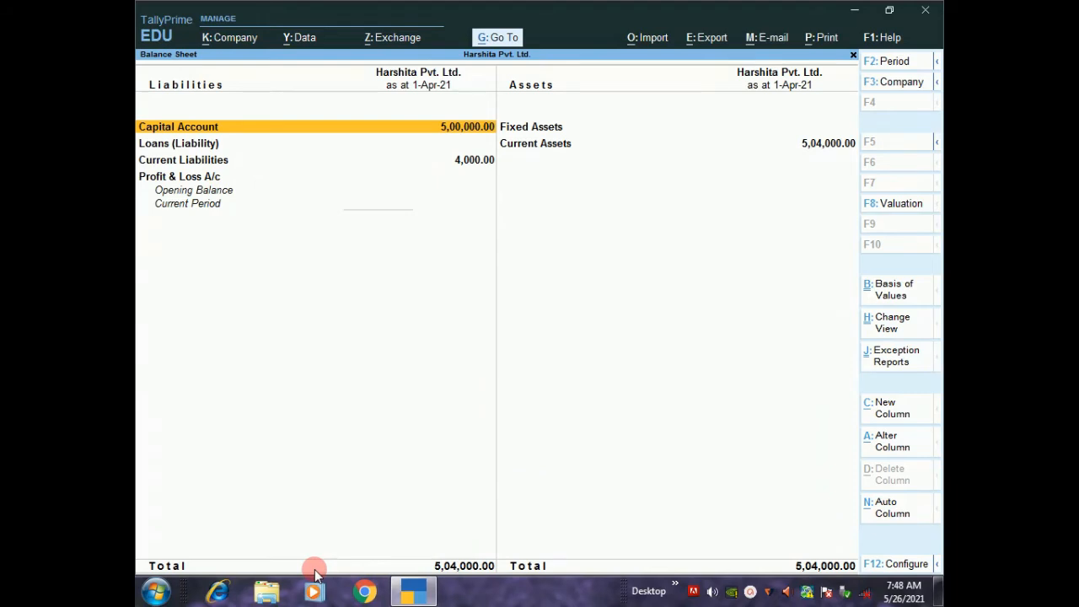
Step: Drill down through Current Liabilities and Sundry Creditors to review the AC TRADERS CREDITOR ledger vouchers, and return to the Gateway of Tally
key("Down")
key("Down")
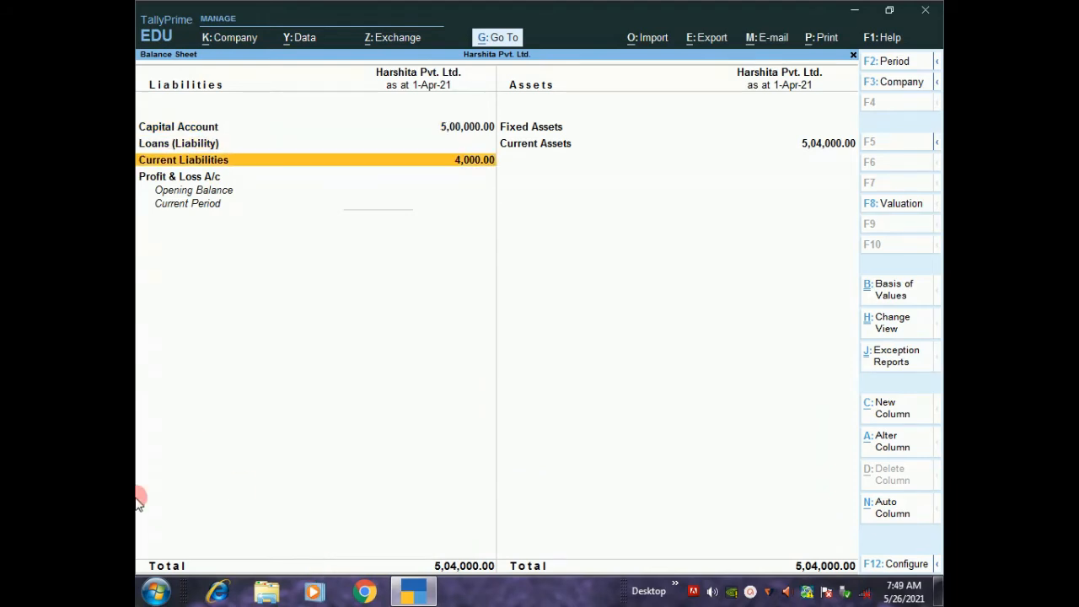
left_click(381, 171)
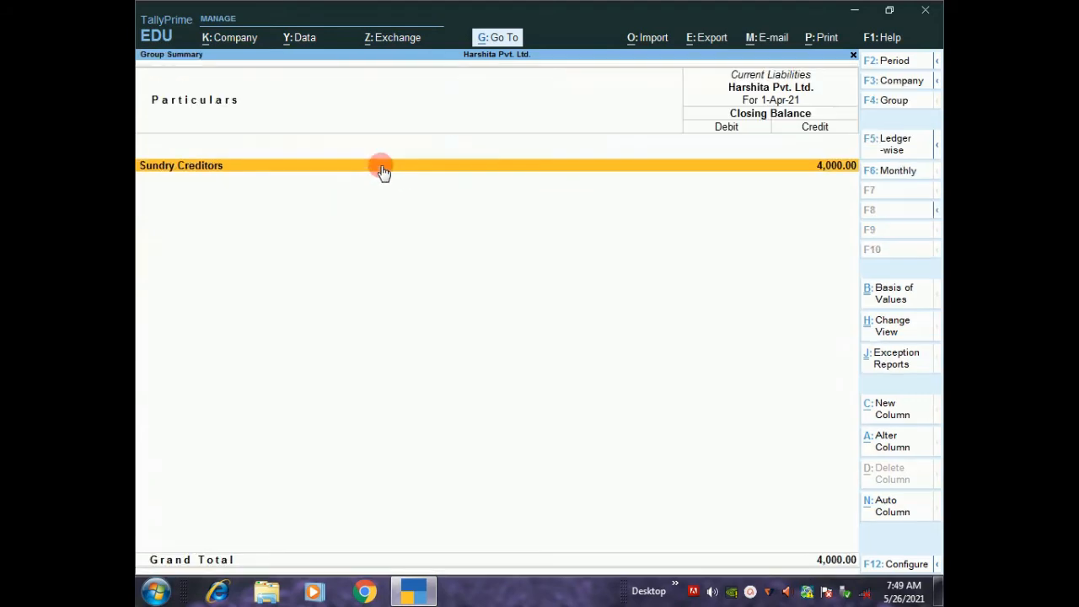
left_click(382, 171)
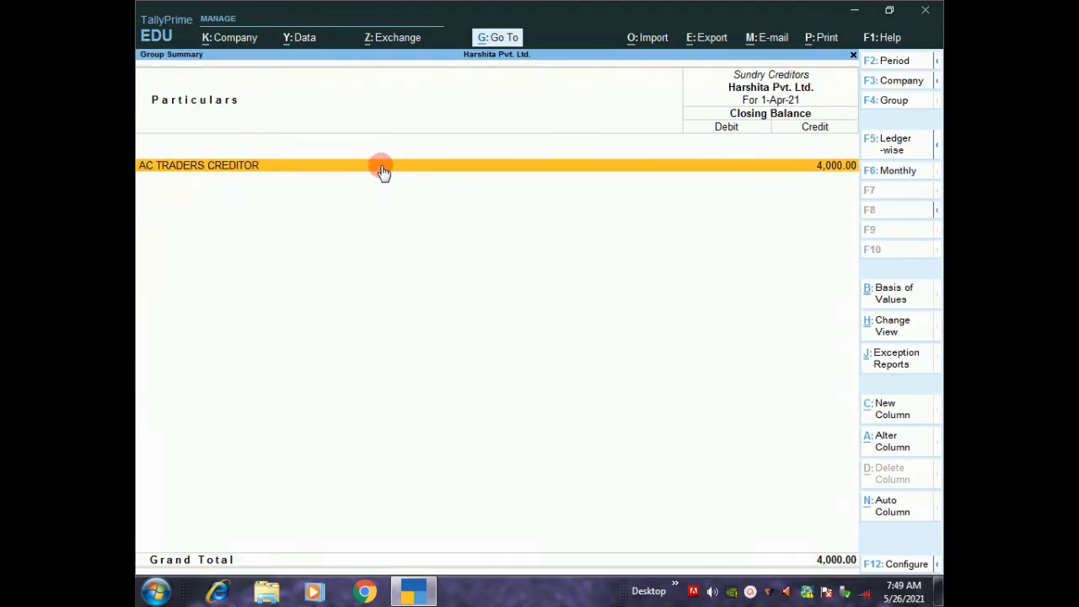
left_click(382, 171)
left_click(382, 171)
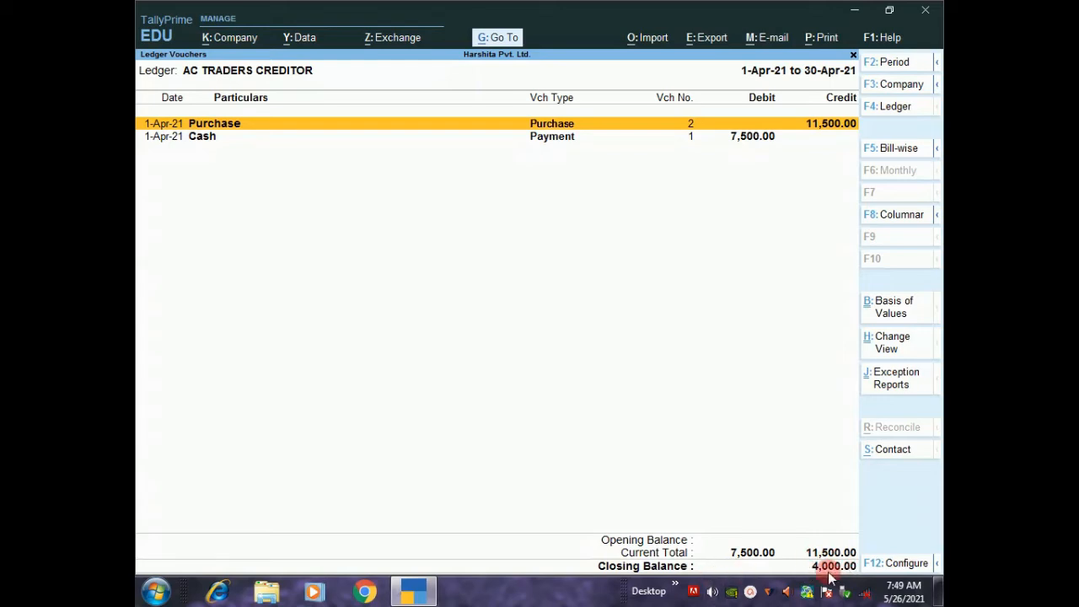
key("Escape")
key("Escape")
key("Escape")
key("Escape")
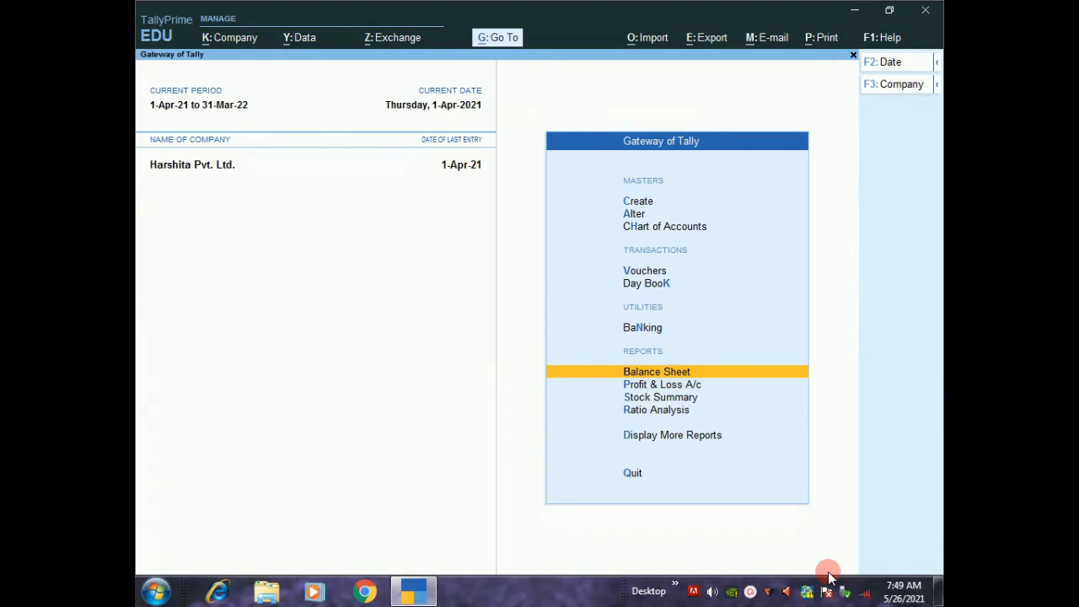
Step: Open the Cash/Bank Books summary under Account Books in the additional reports
key("Down")
key("Down")
key("Down")
key("Down")
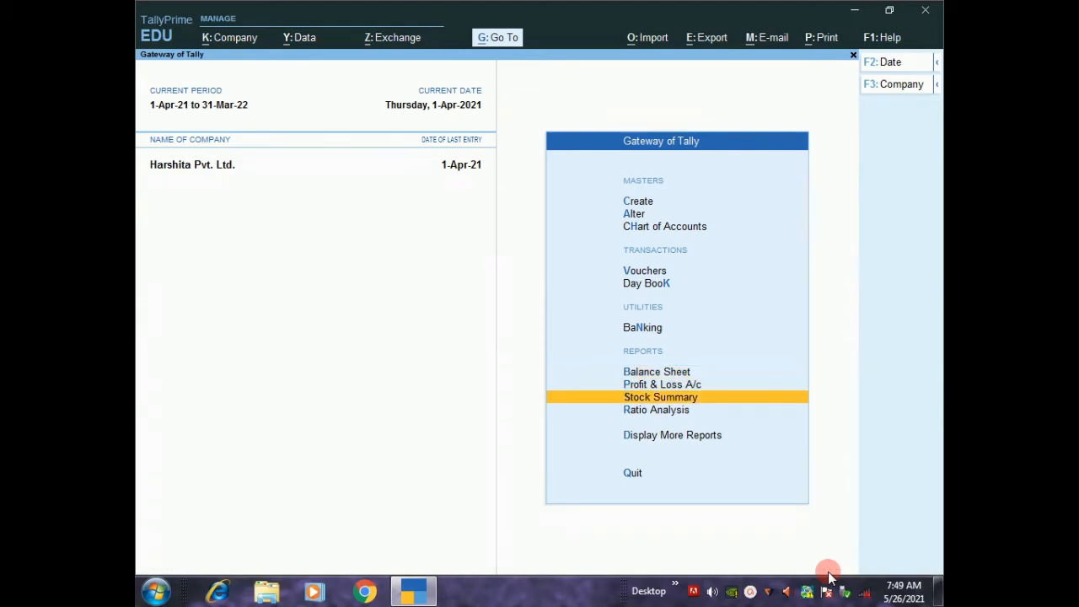
key("Return")
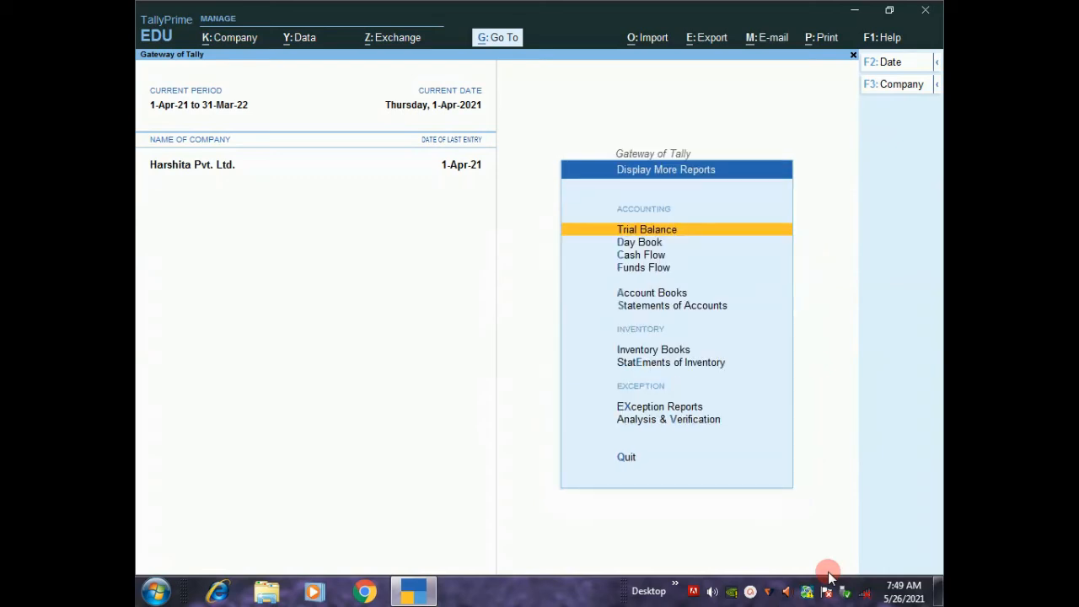
key("Down")
key("Down")
key("Down")
key("Down")
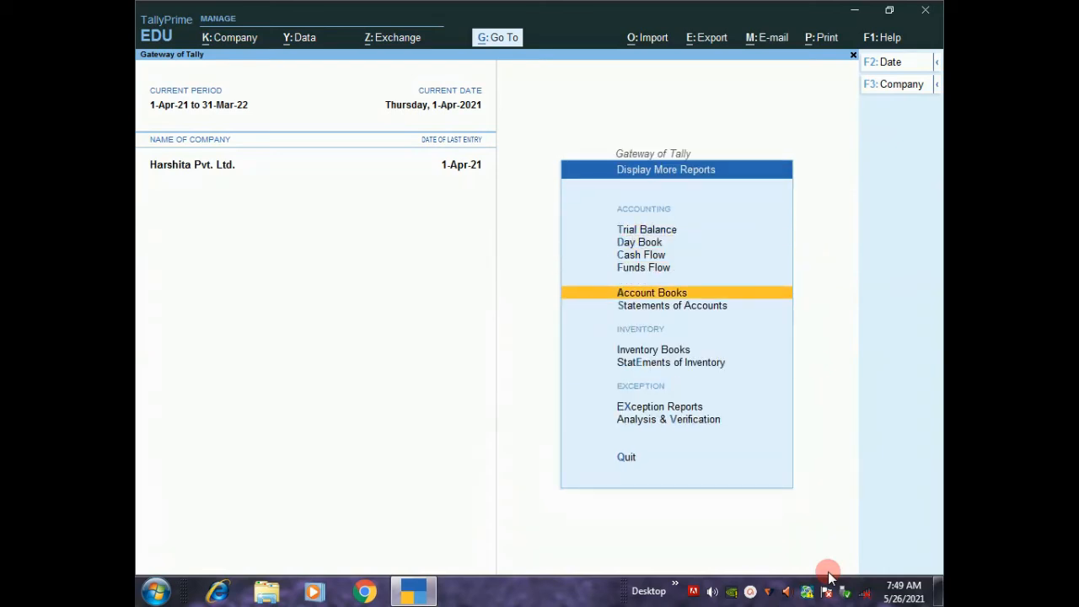
key("Return")
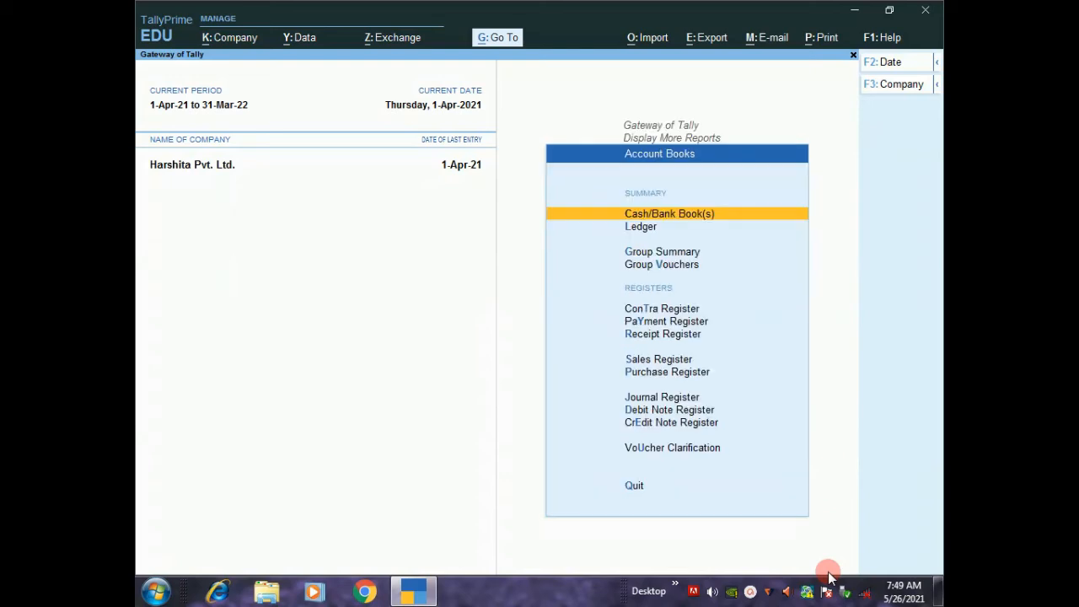
key("Return")
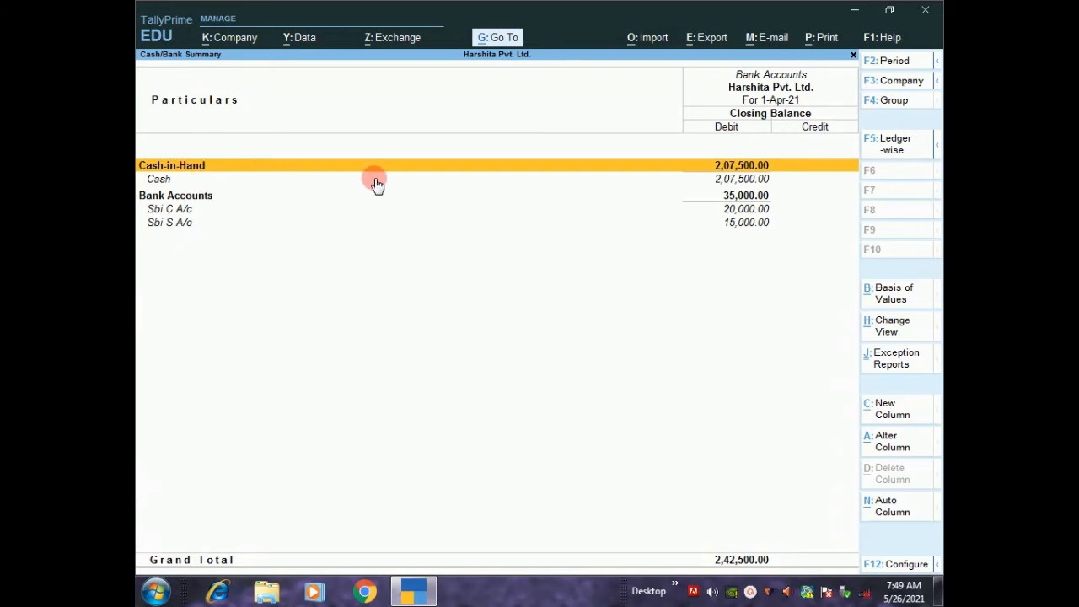
Step: Drill down from Cash-in-Hand into the Cash ledger's April vouchers to check the payment entry
left_click(739, 167)
left_click(738, 168)
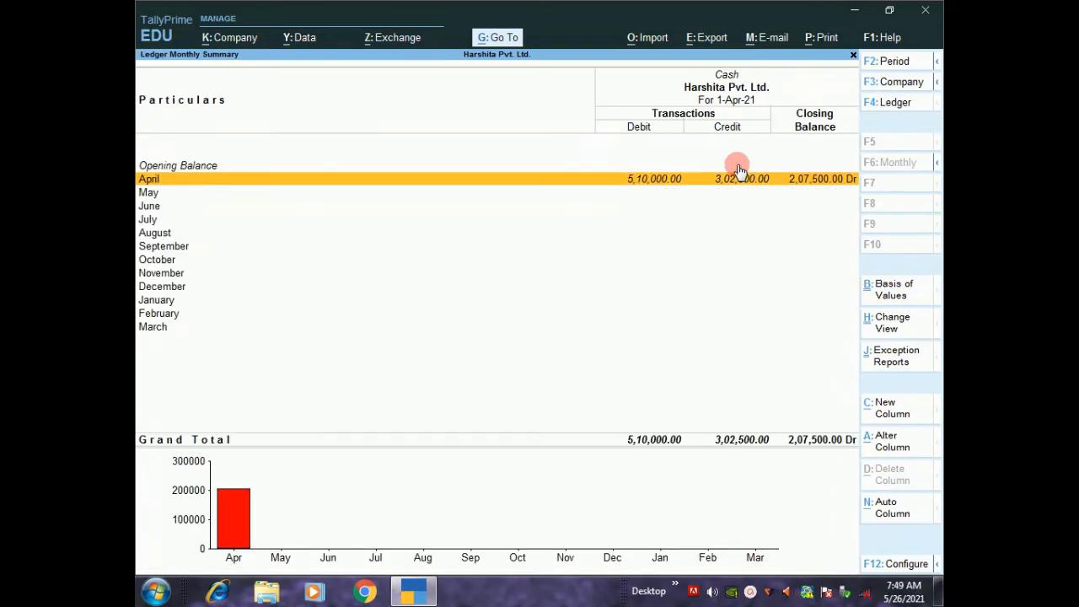
left_click(738, 168)
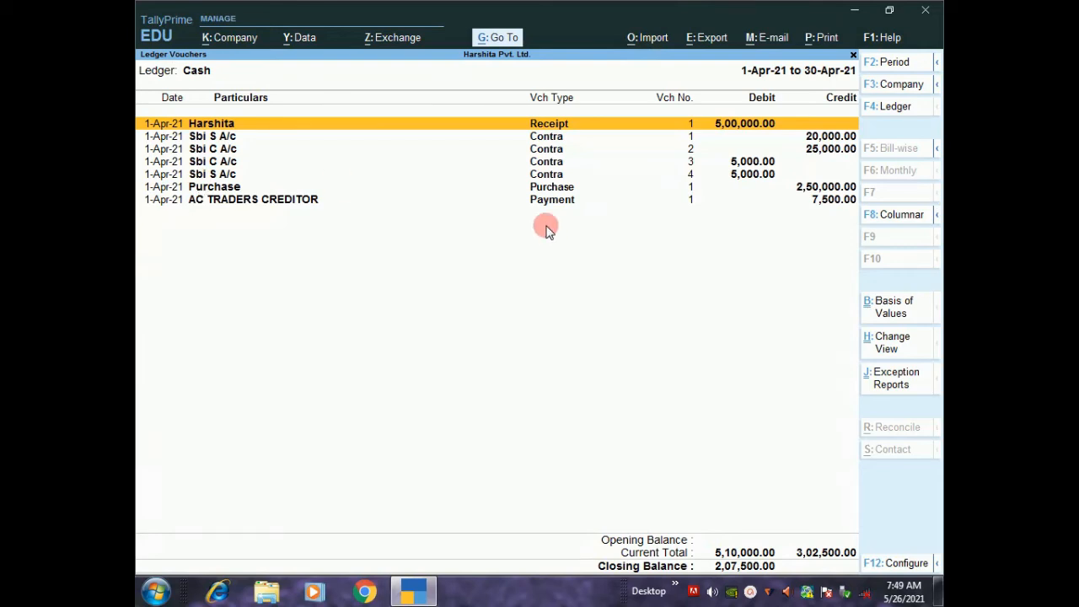
Step: Leave the Cash ledger vouchers, check the Bank Accounts group in the Cash/Bank Summary, and return to the Gateway of Tally
key("Escape")
key("Escape")
key("Escape")
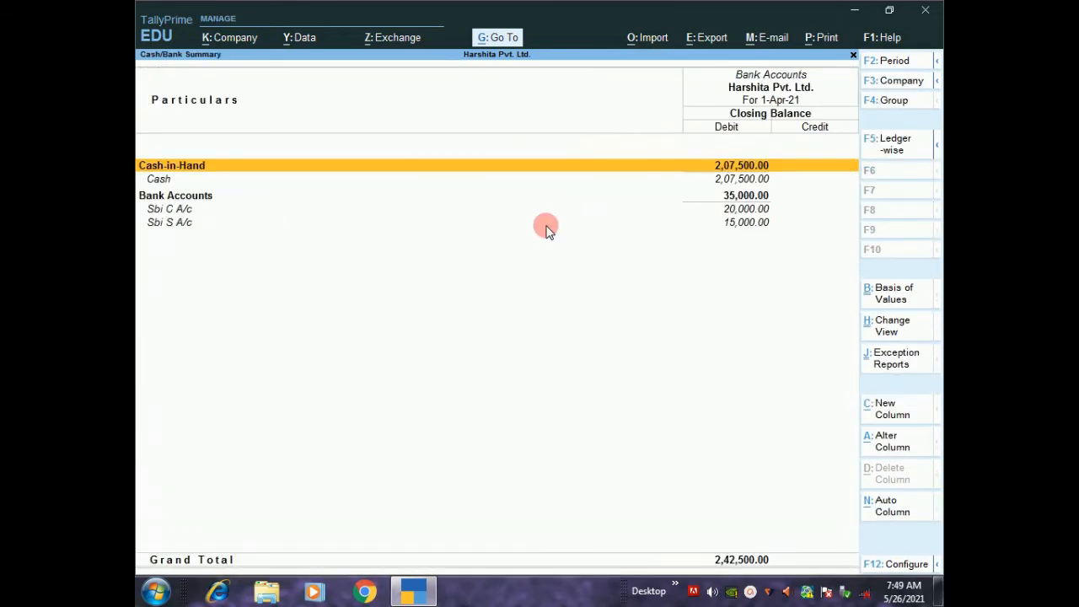
key("Down")
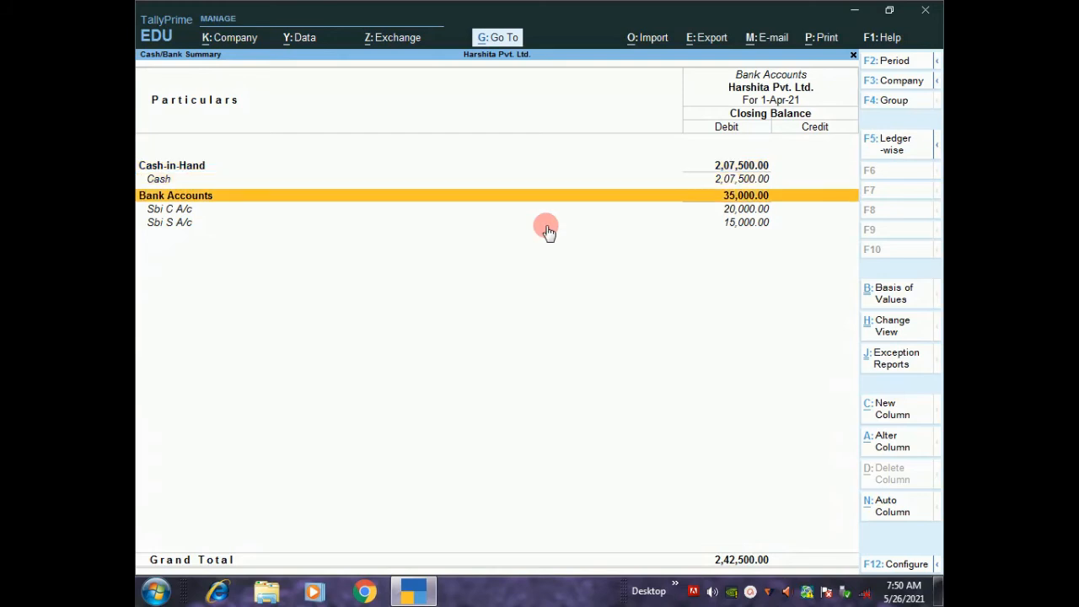
key("Escape")
key("Escape")
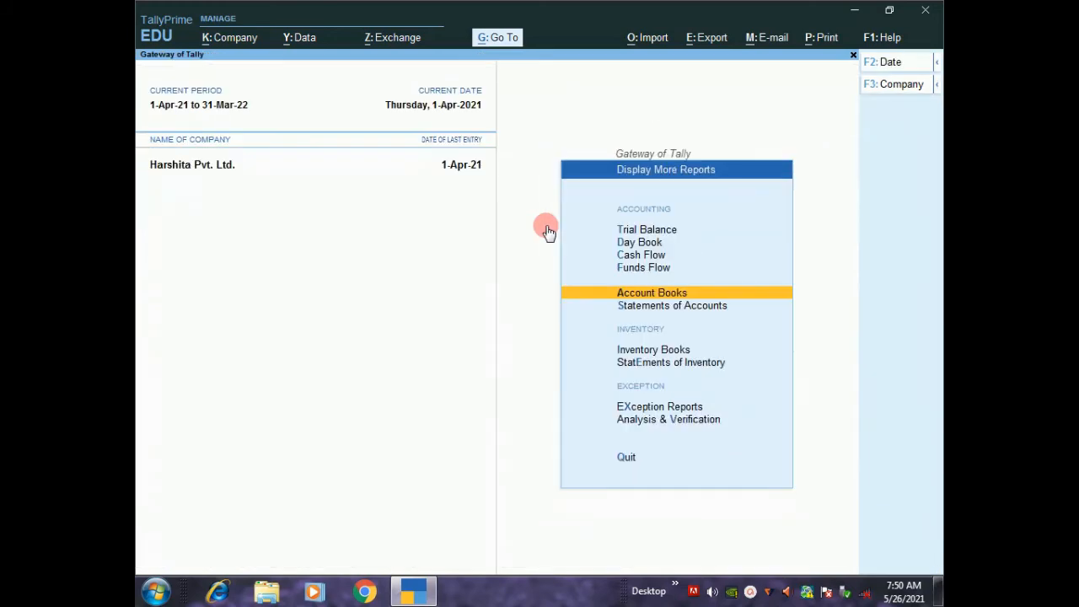
key("Escape")
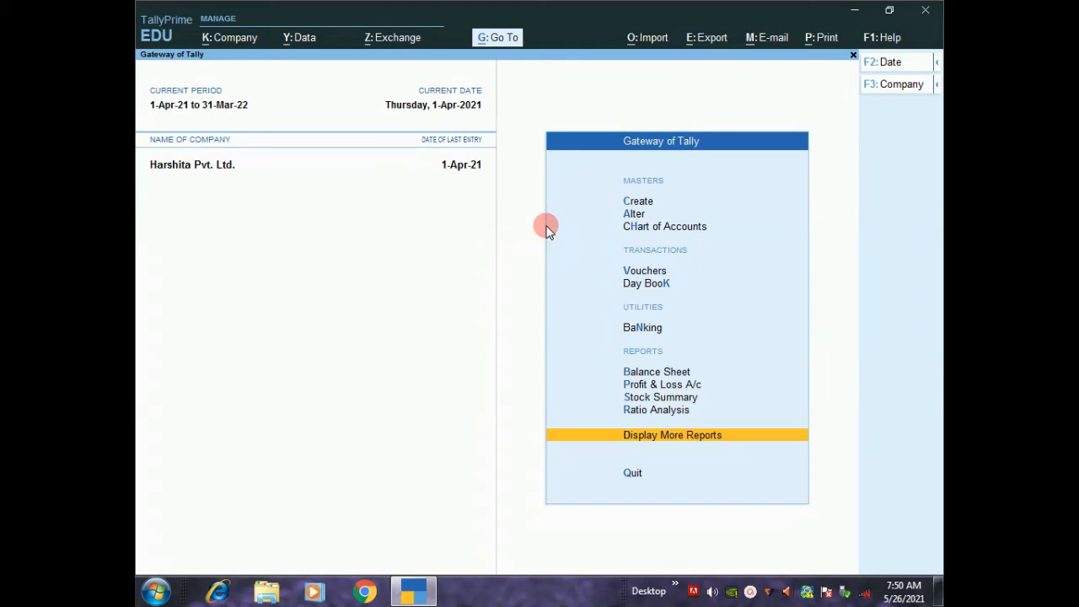
Step: Open the Stock Summary report to review the closing stock of each item, and return to the Gateway of Tally
key("Up")
key("Up")
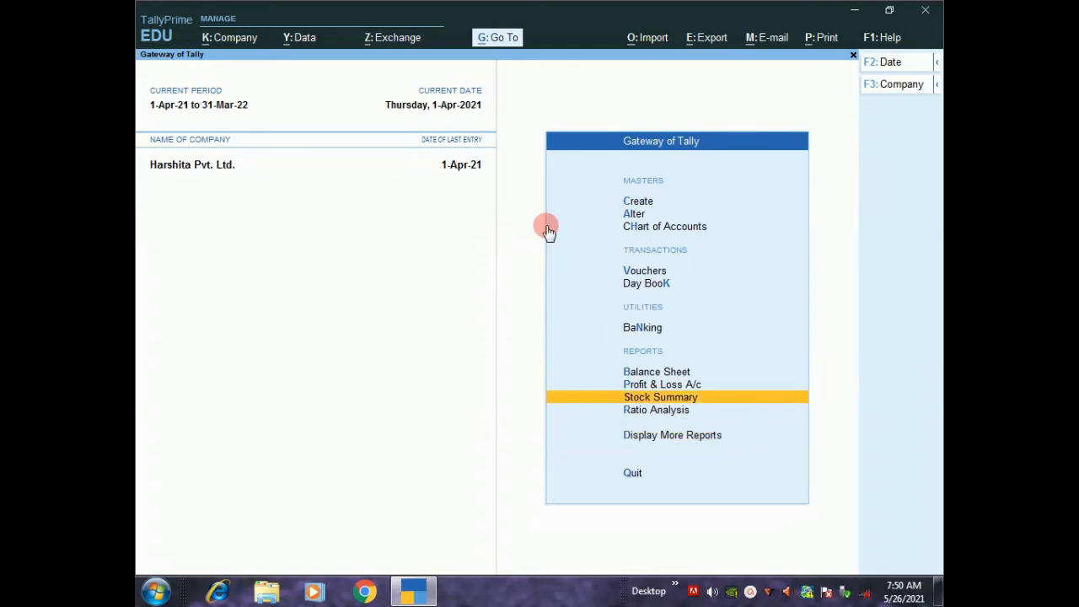
key("Return")
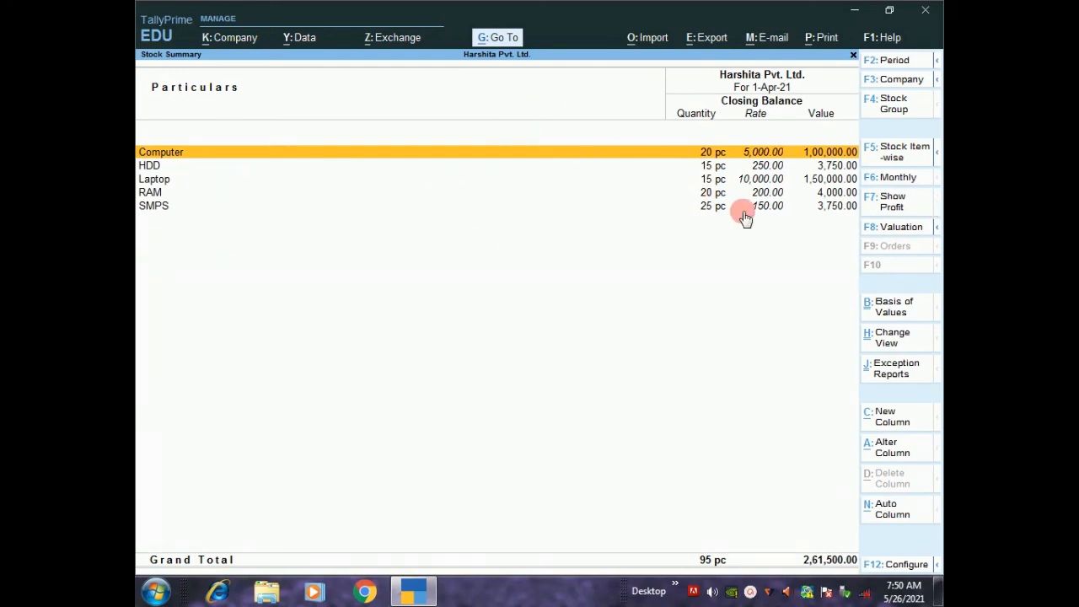
key("Escape")
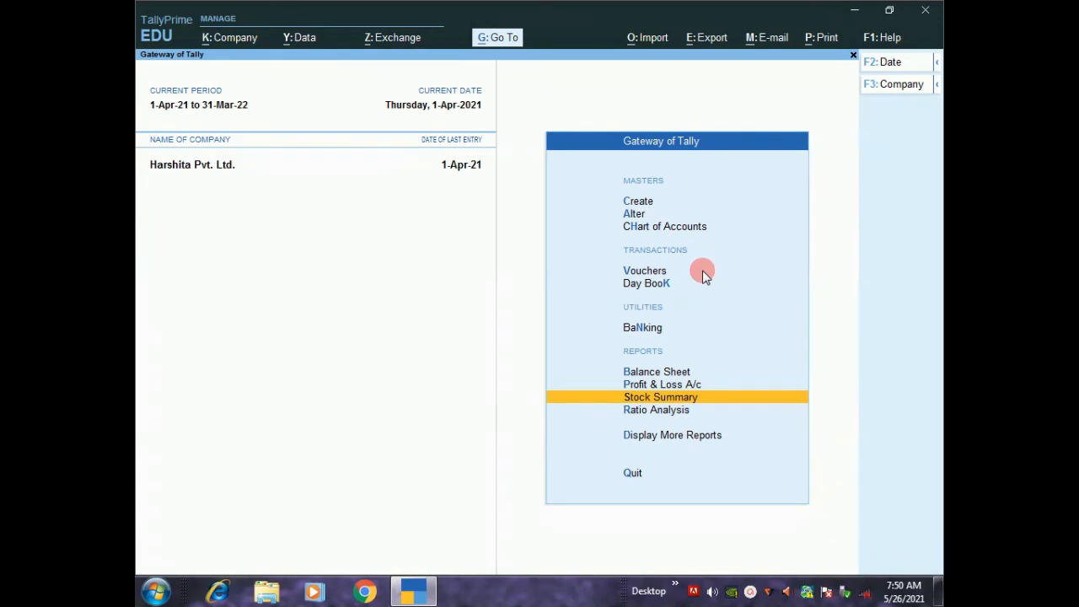
Step: Open the Day Book to review the recorded vouchers, including the AC TRADERS CREDITOR payment, and return to the Gateway of Tally
key("Up")
key("Up")
key("Up")
key("Up")
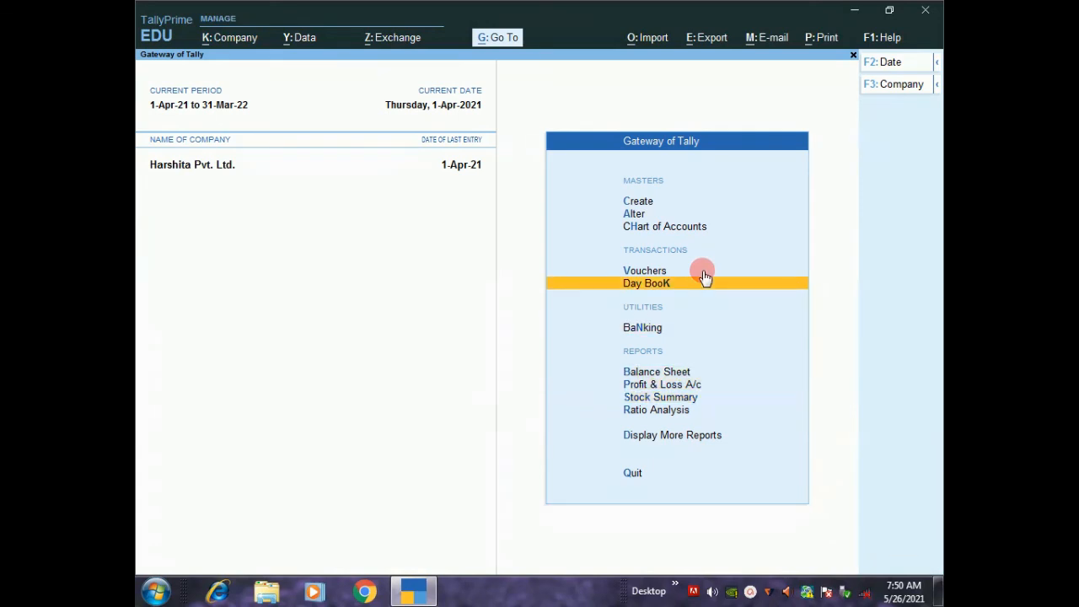
key("Return")
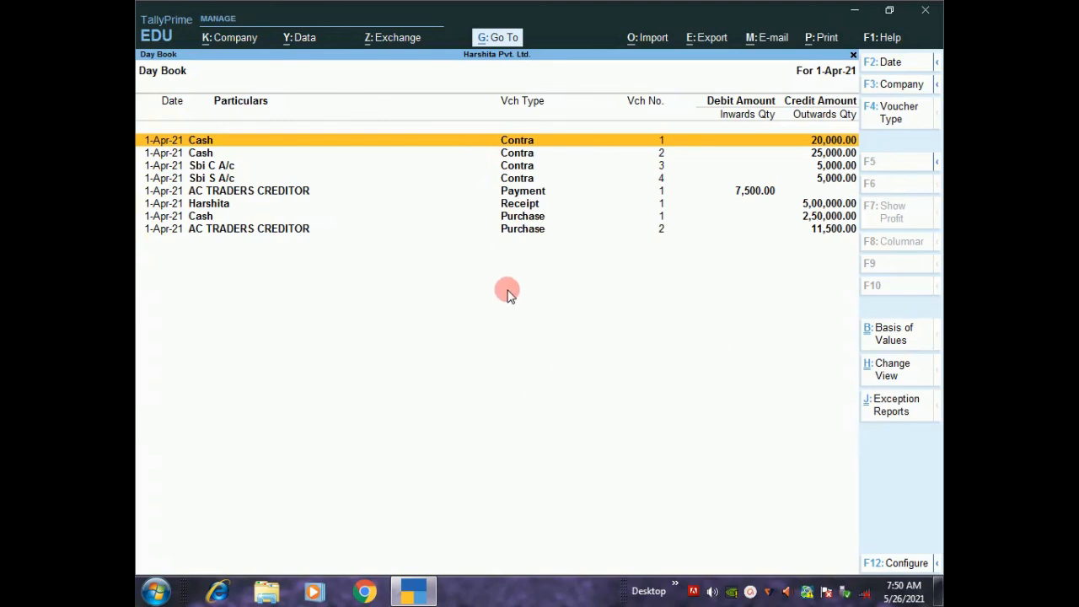
key("Escape")
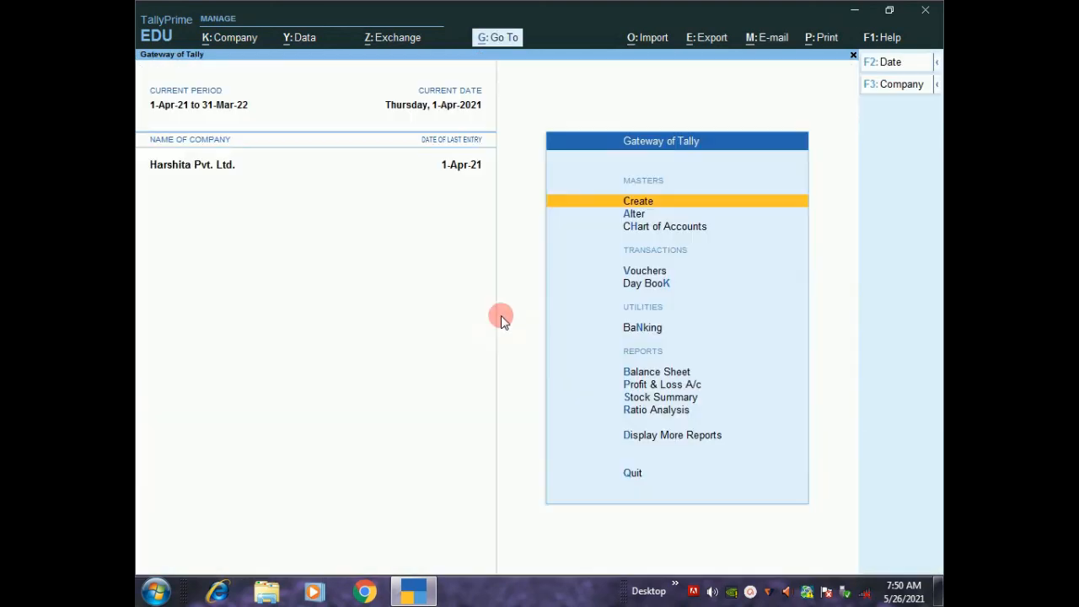